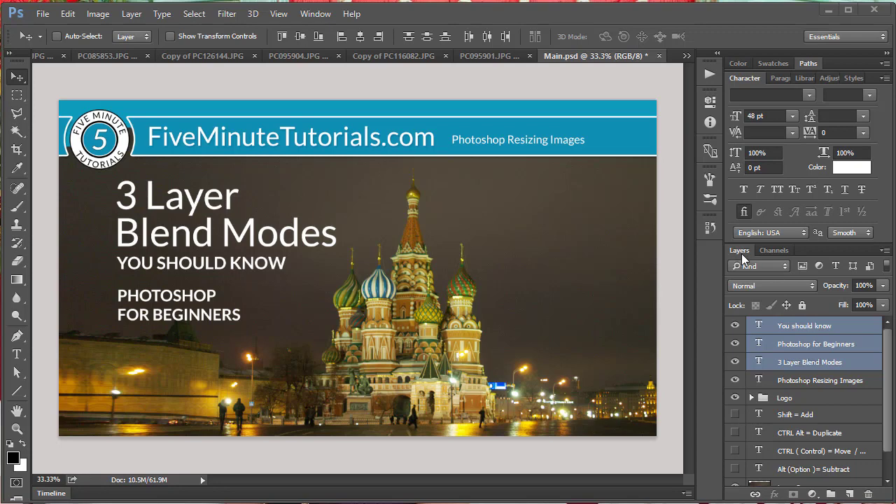
Float the Layers panel, confirm its blend mode stays Normal, and dock it back.
left_click_drag(741, 254, 393, 142)
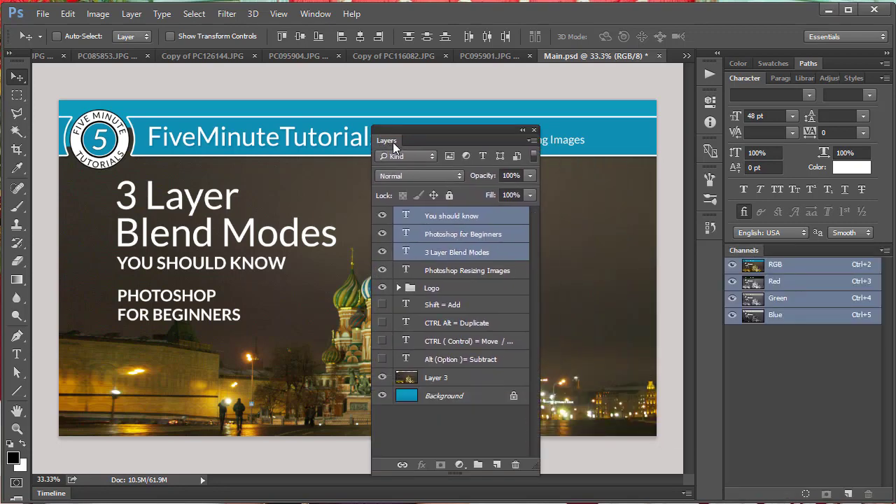
left_click(417, 176)
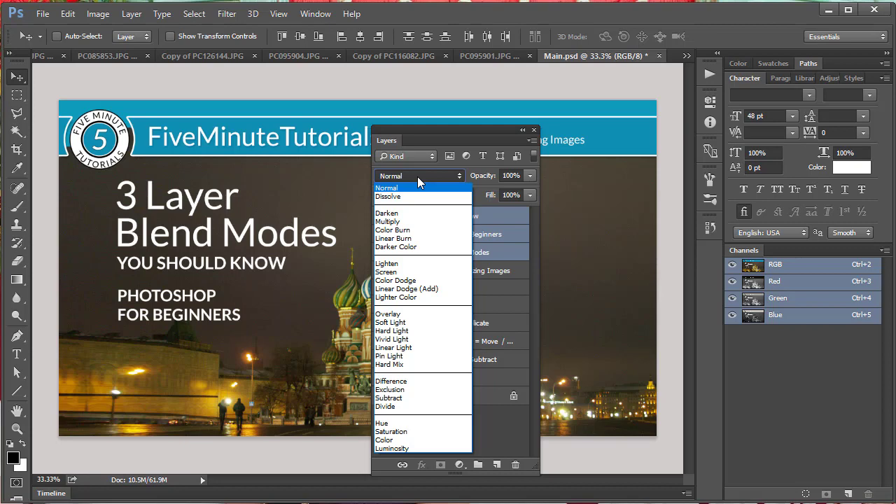
left_click(418, 176)
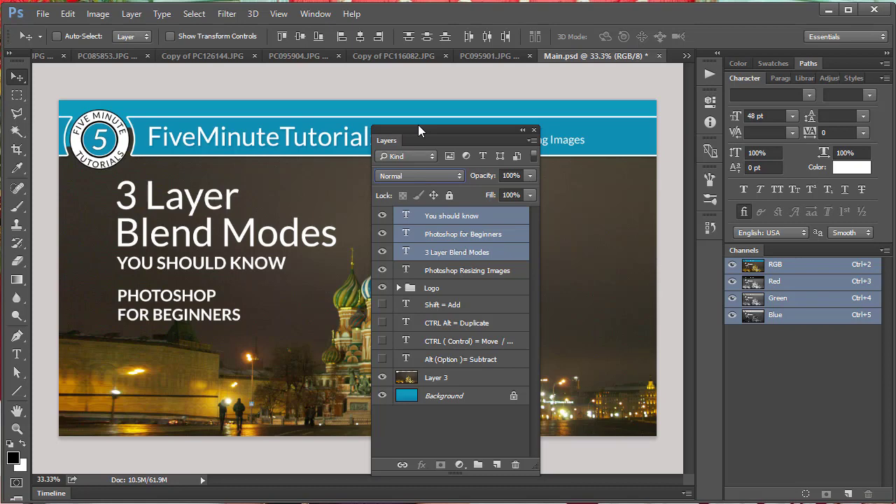
left_click_drag(418, 124, 780, 252)
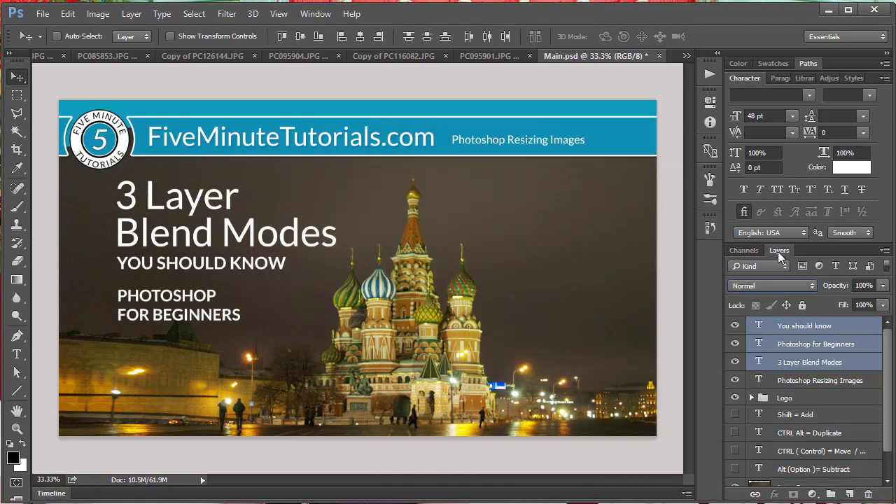
Cycle through the open photos and settle on the PC095901 gradient-stripe photo.
left_click(47, 57)
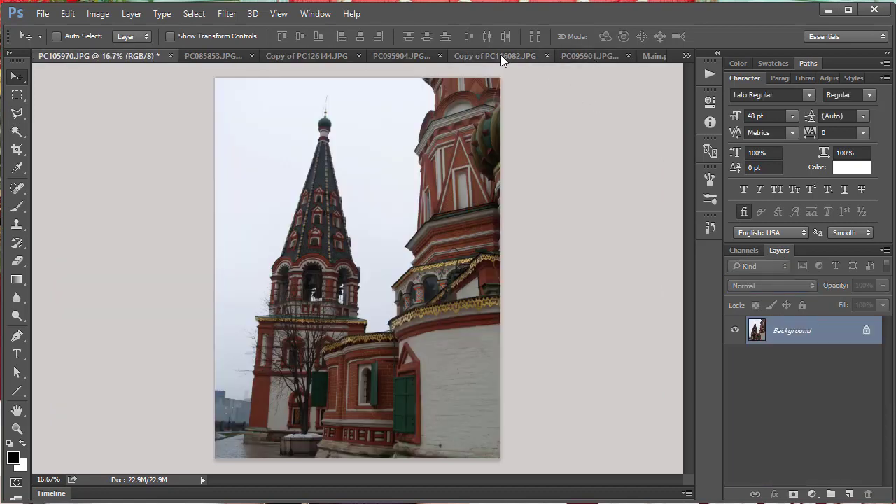
left_click(501, 55)
left_click(301, 56)
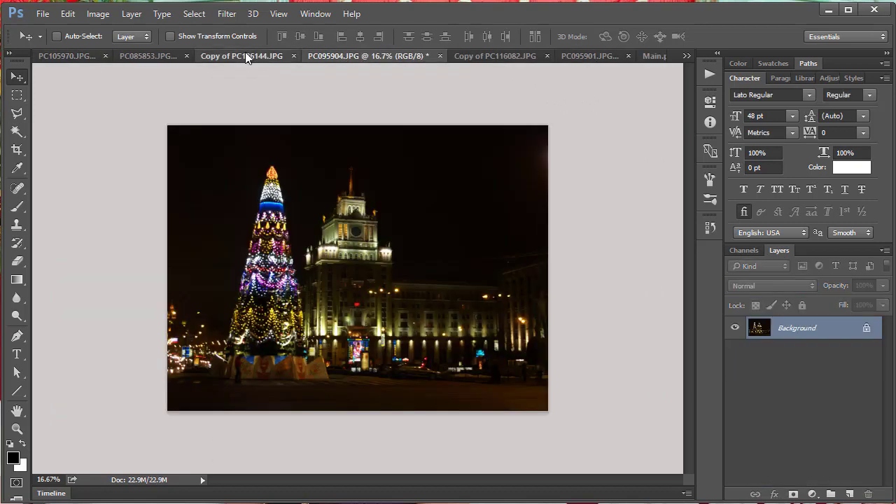
left_click(247, 59)
left_click(158, 55)
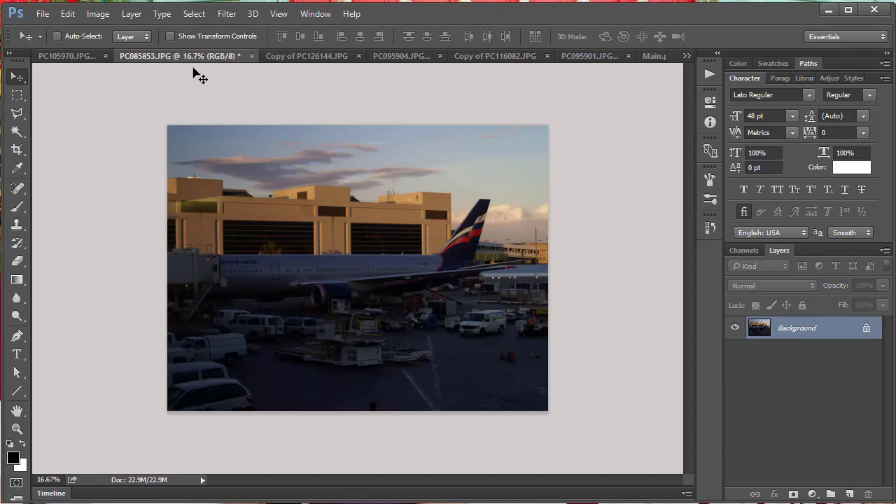
left_click(595, 56)
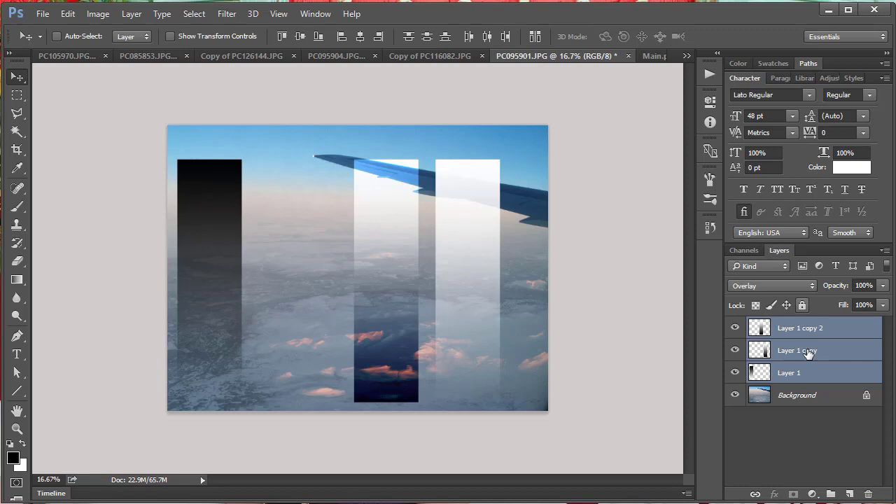
Reset Layer 1, Layer 1 copy and Layer 1 copy 2 to Normal blending, leaving Layer 1 selected.
left_click(812, 380)
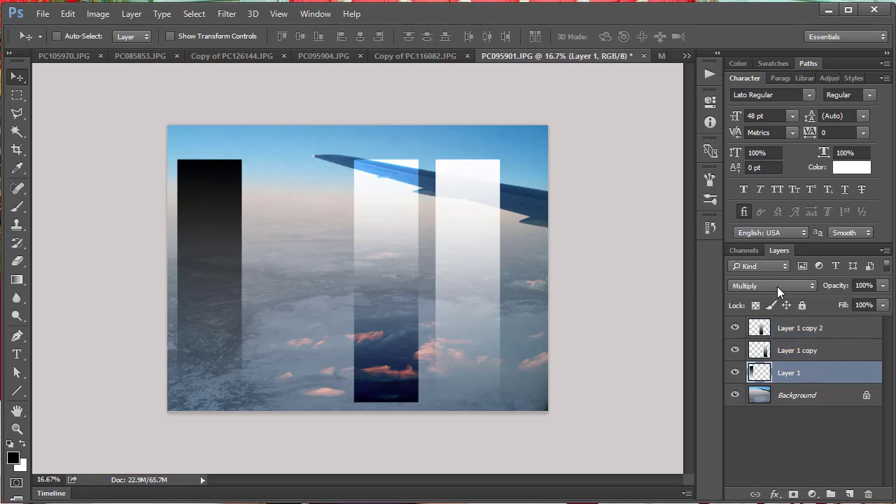
left_click(778, 287)
left_click(779, 301)
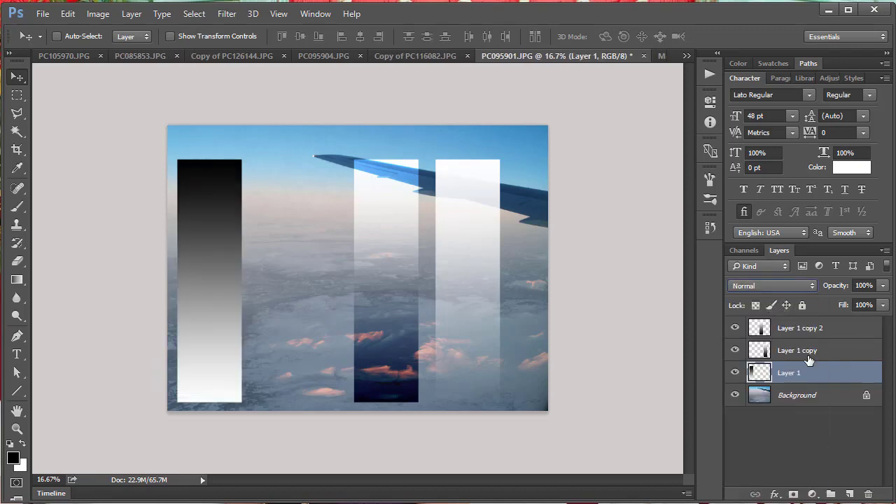
left_click(808, 359)
left_click(777, 283)
left_click(778, 296)
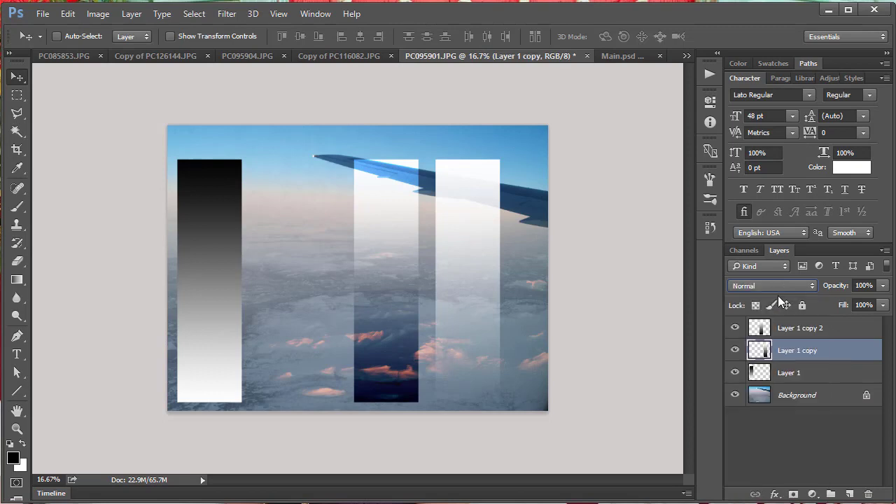
left_click(805, 328)
left_click(782, 284)
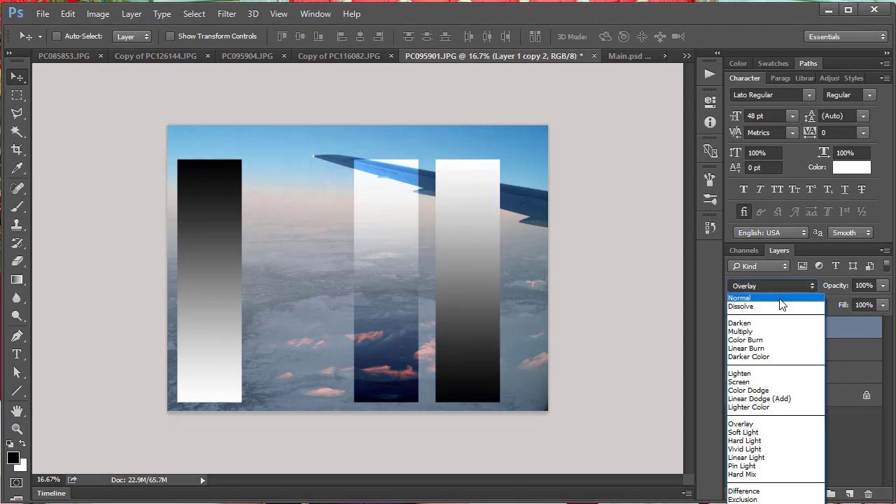
left_click(779, 298)
left_click(793, 373)
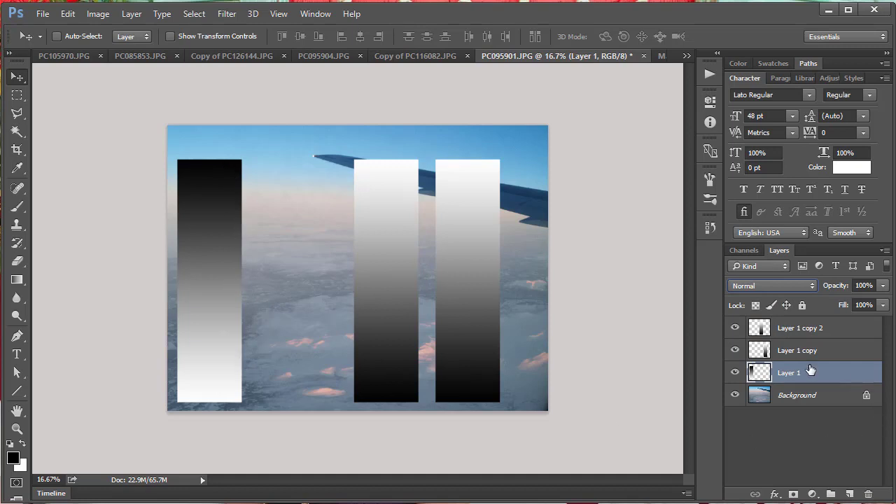
Switch Layer 1's blend mode from Normal to Multiply.
left_click(770, 285)
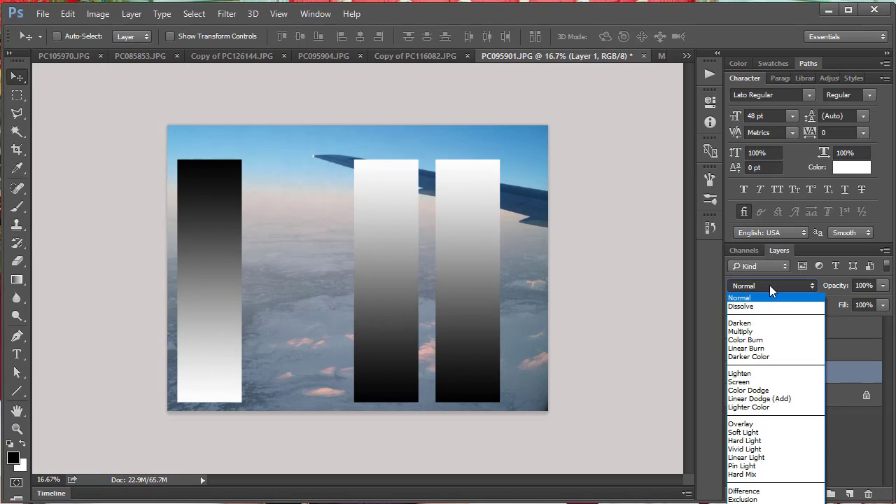
left_click(770, 332)
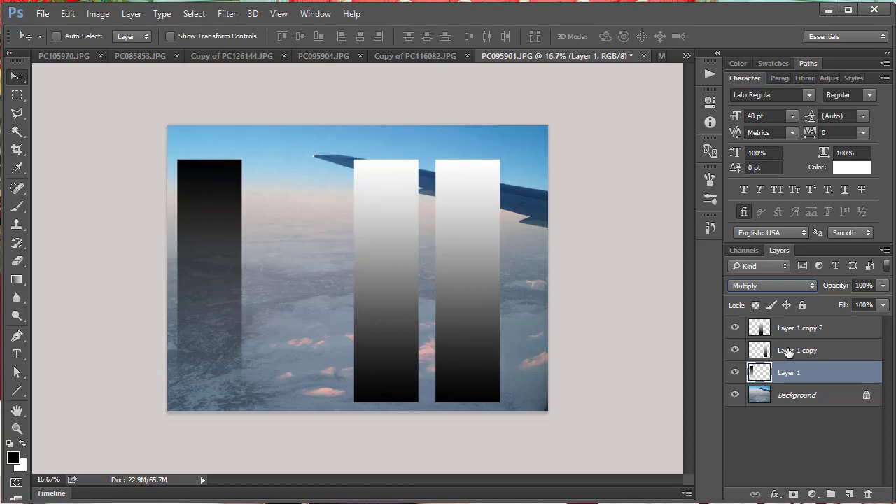
Set Layer 1 copy 2, the middle stripe, to the Screen blend mode.
left_click(799, 329)
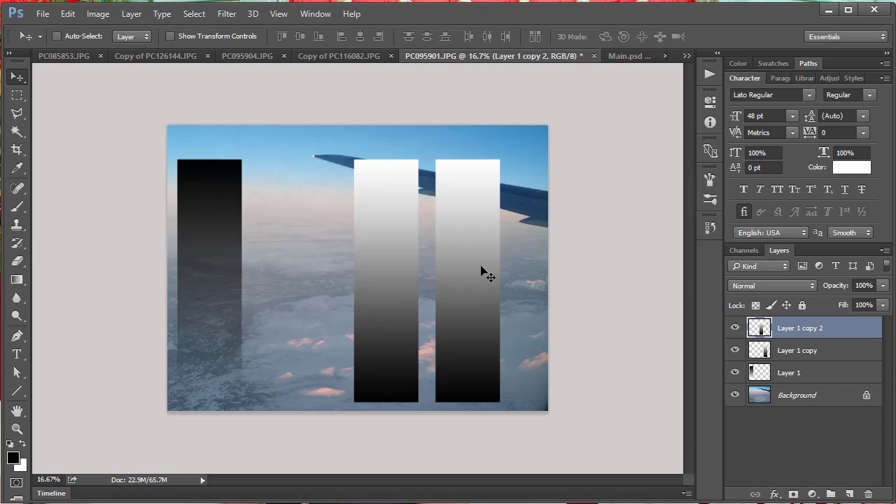
left_click(763, 287)
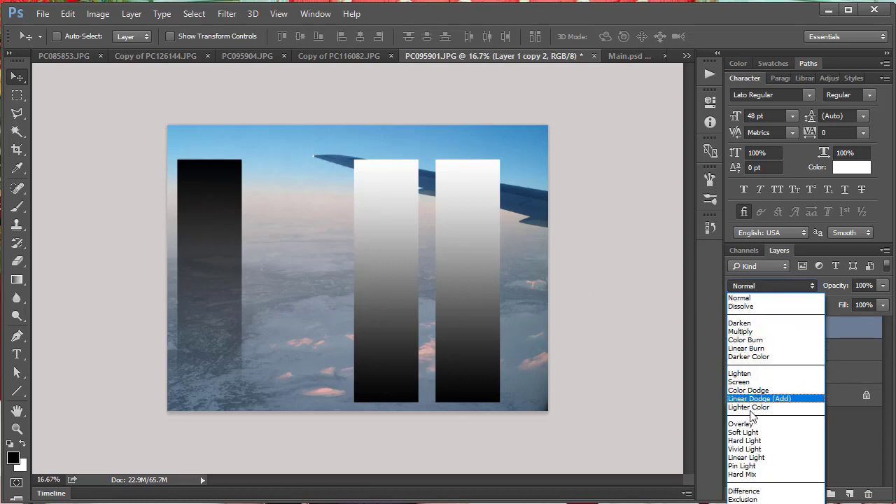
left_click(746, 382)
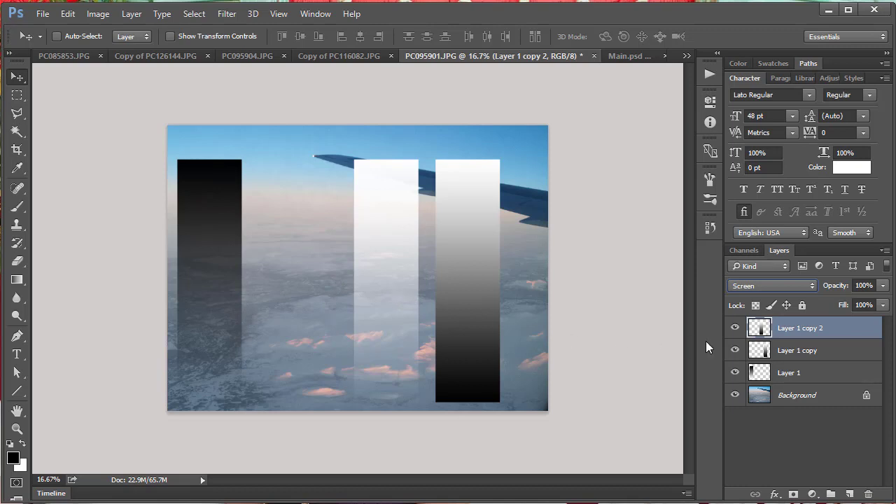
Set Layer 1 copy, the right stripe, to the Overlay blend mode.
left_click(792, 353)
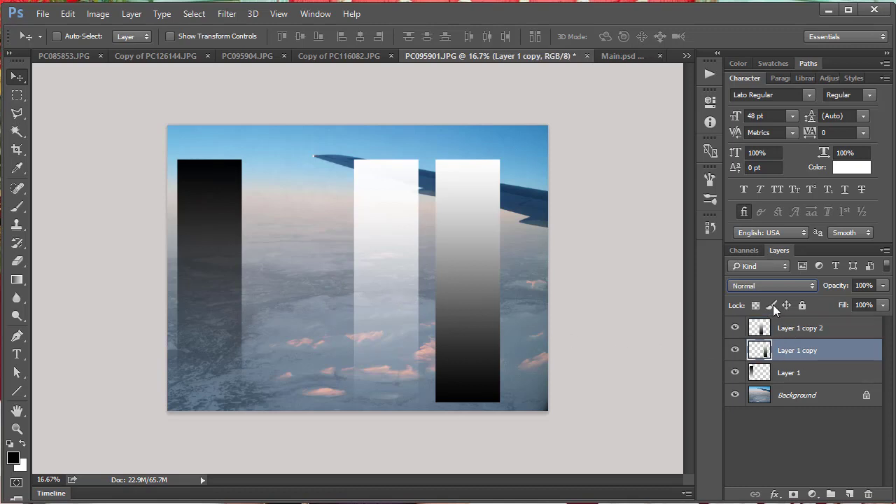
left_click(784, 285)
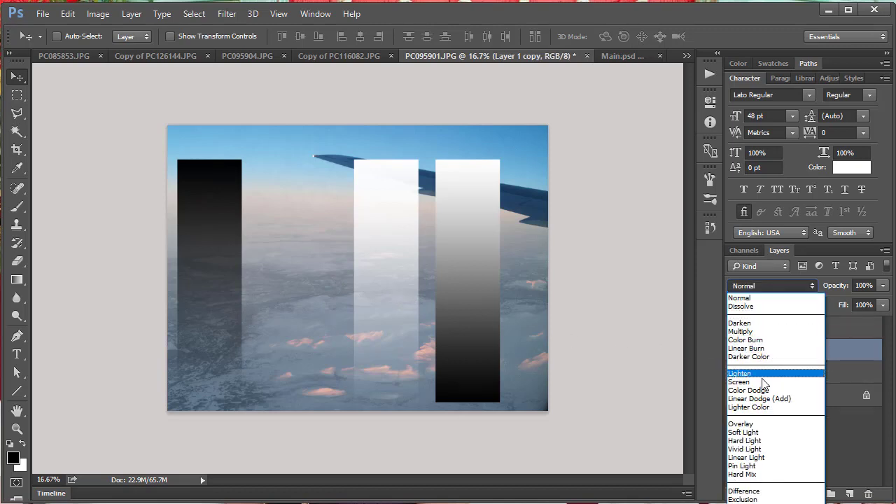
left_click(769, 424)
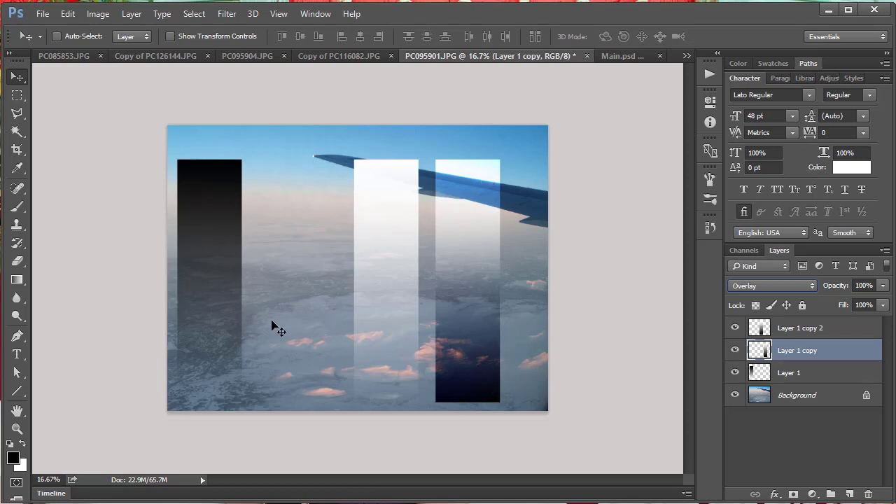
Move through the open tabs to the PC095904 night photo.
left_click(65, 54)
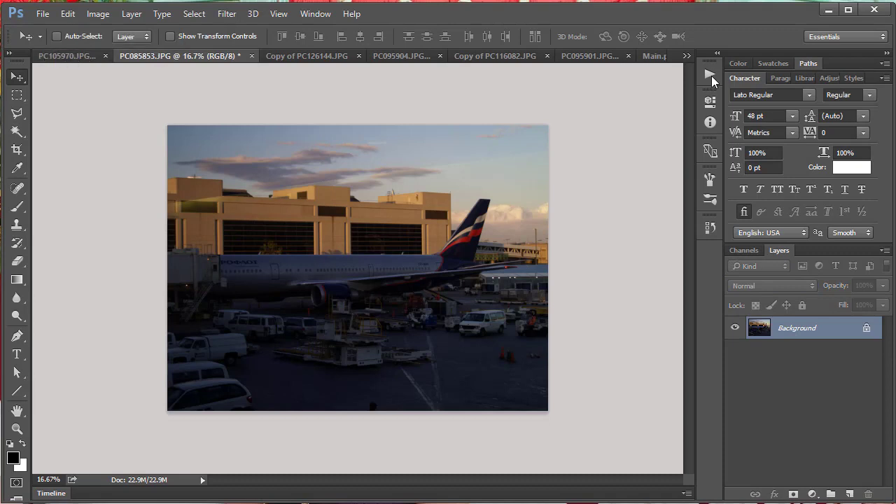
left_click(562, 56)
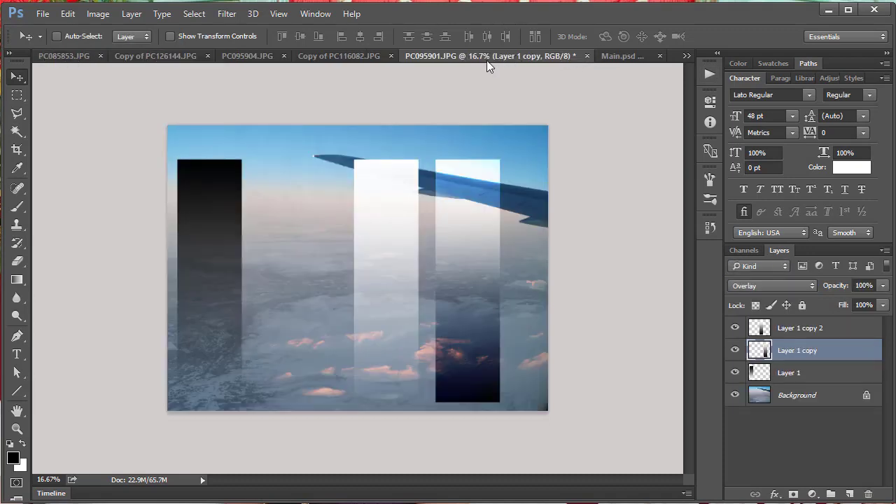
left_click(373, 55)
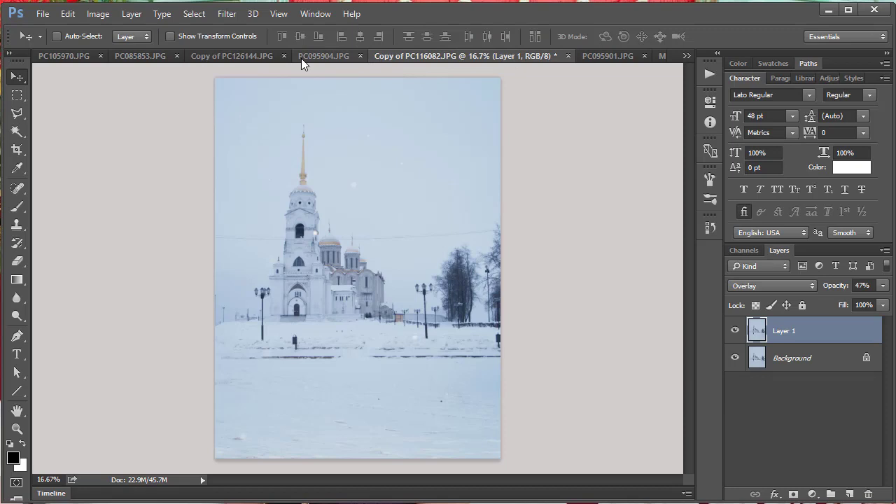
left_click(325, 56)
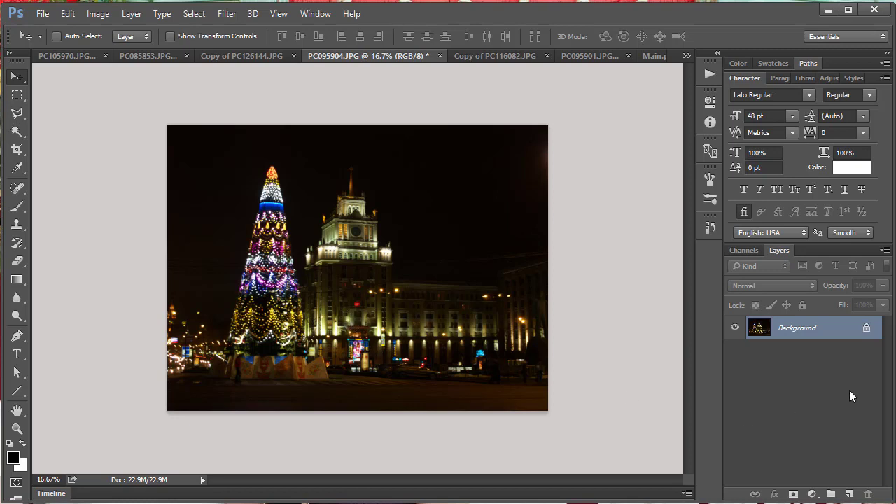
Duplicate the night photo's Background as a Screen layer and compare it on and off, zoomed in.
left_click_drag(838, 336, 850, 494)
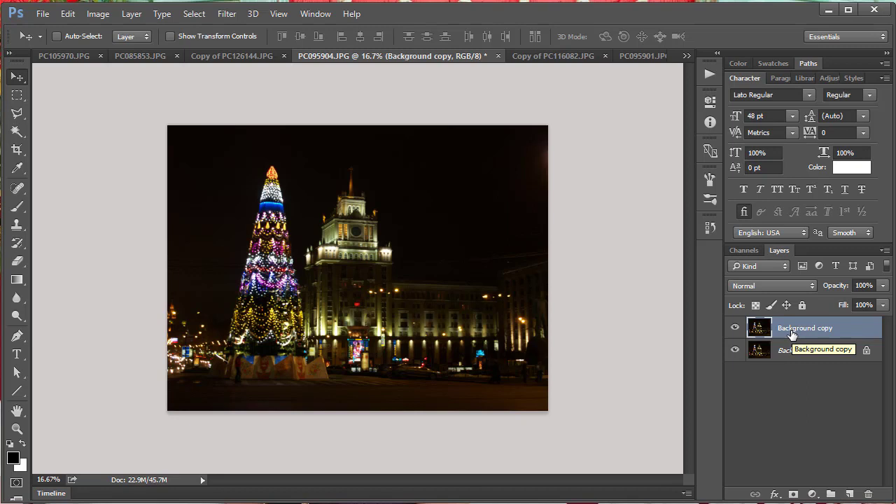
left_click(782, 285)
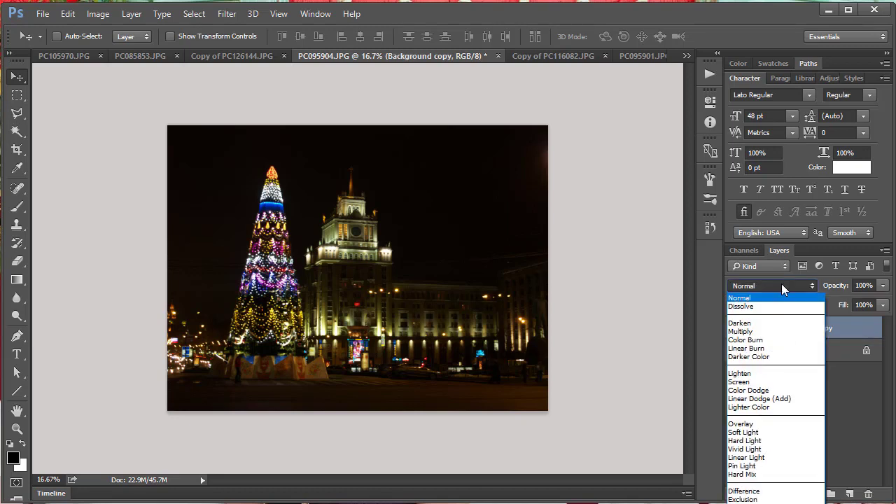
left_click(790, 382)
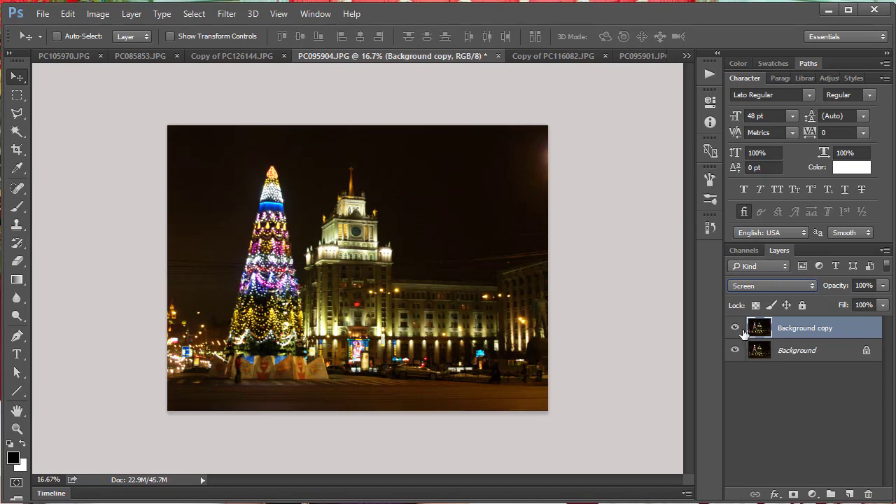
left_click(735, 328)
left_click(735, 329)
left_click(735, 328)
left_click(736, 329)
key("ctrl+plus")
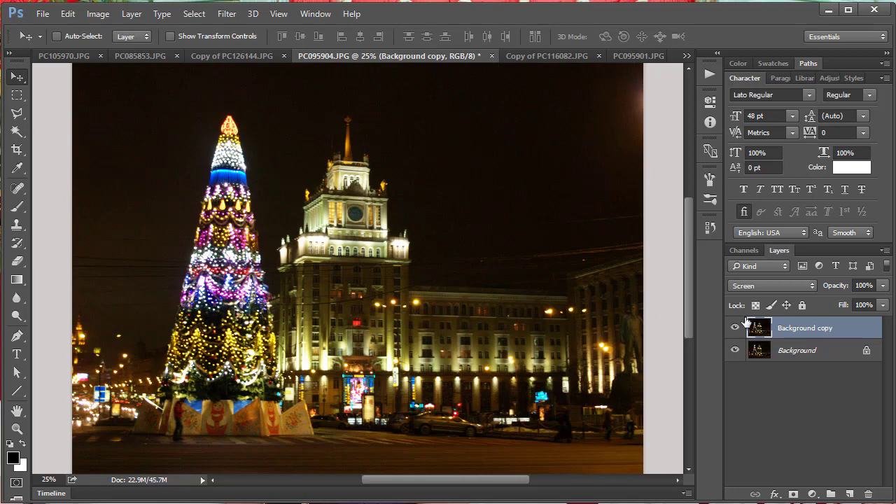
left_click(735, 327)
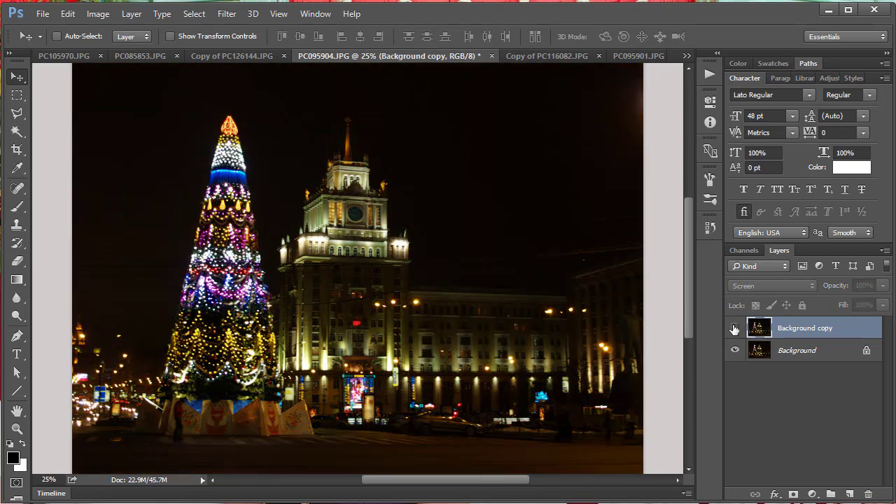
left_click(735, 327)
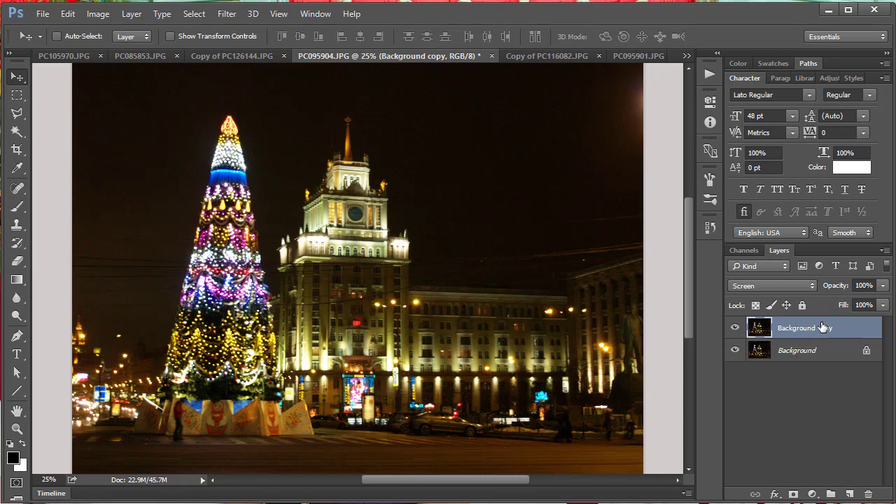
Add a second Screen copy, Background copy 2, and leave it hidden.
left_click_drag(823, 327, 850, 494)
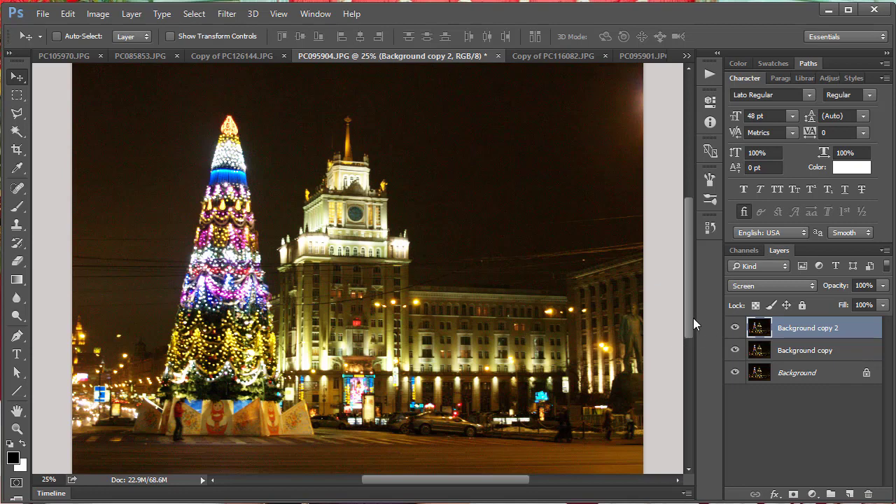
left_click(736, 328)
left_click(735, 328)
left_click(735, 327)
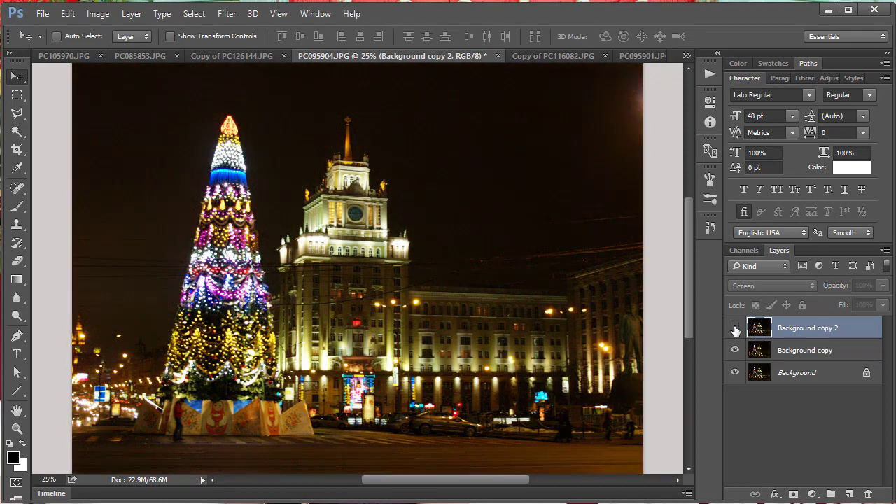
Lower Background copy's opacity to 75%, then switch to the Copy of PC126144 snow photo.
left_click(734, 350)
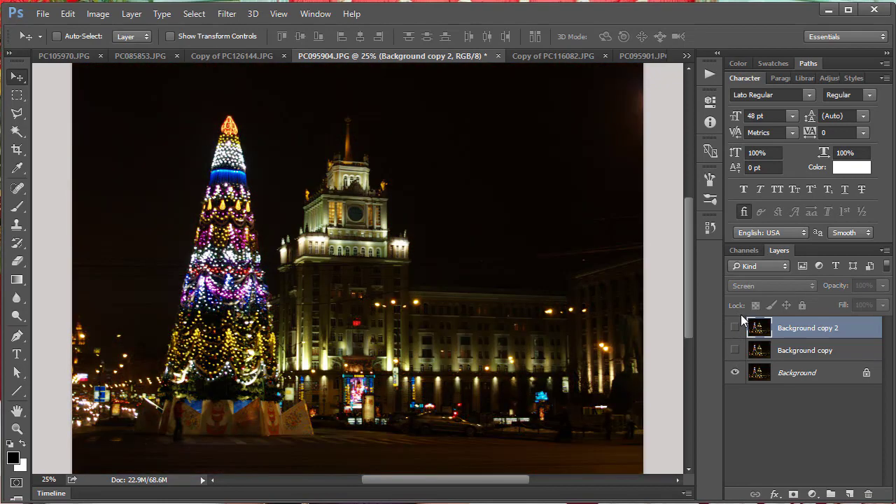
left_click(735, 351)
left_click(782, 352)
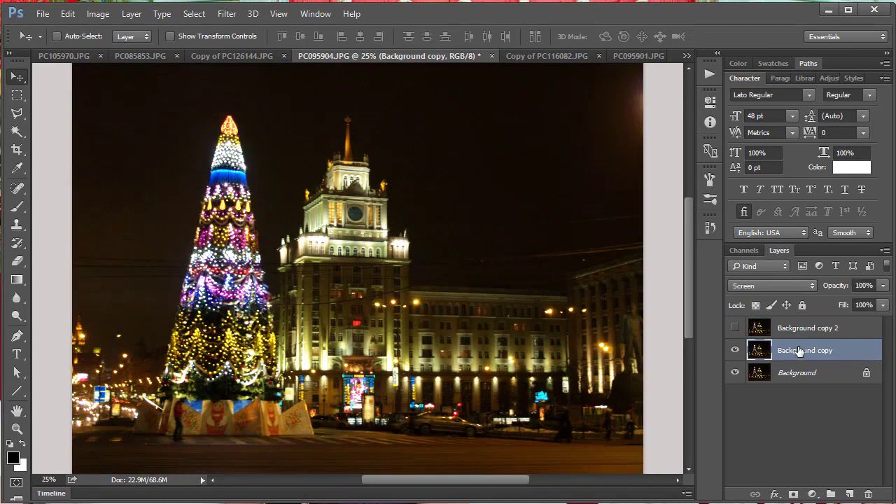
left_click(884, 286)
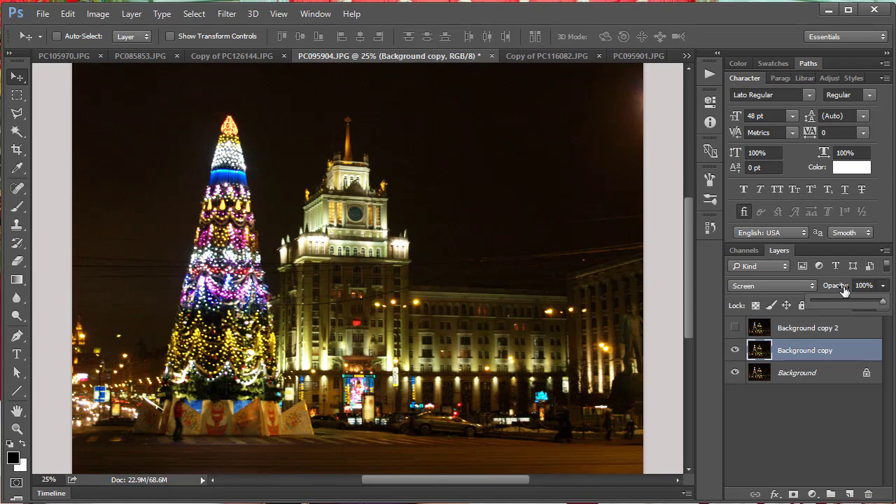
left_click_drag(877, 307, 867, 311)
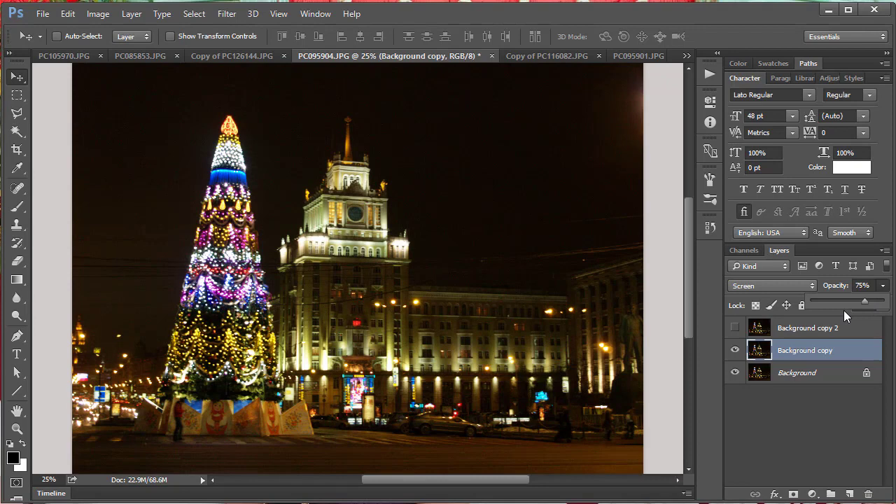
left_click(799, 353)
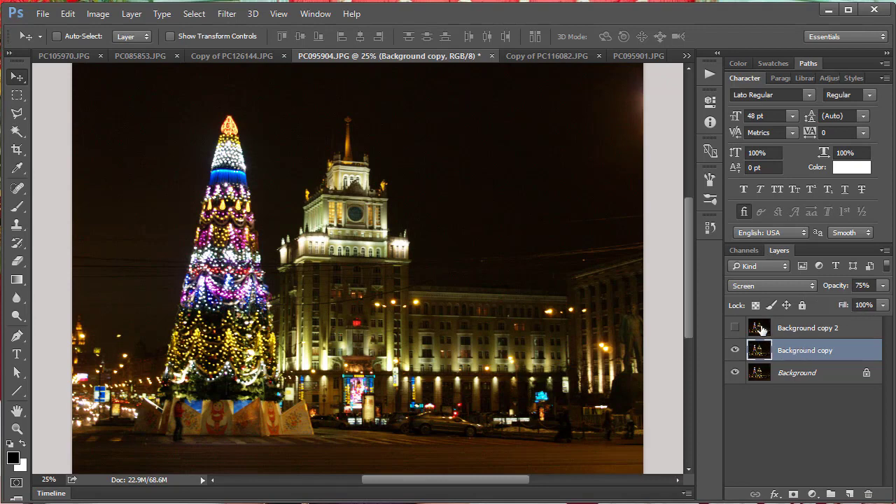
left_click(249, 55)
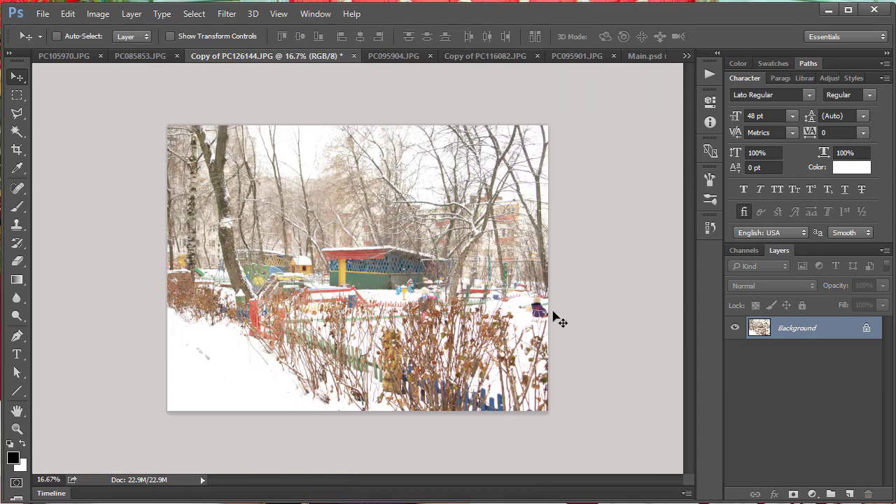
Duplicate the snow photo's Background, set the copy to Multiply, and compare it on and off.
left_click_drag(833, 331, 848, 490)
left_click(783, 284)
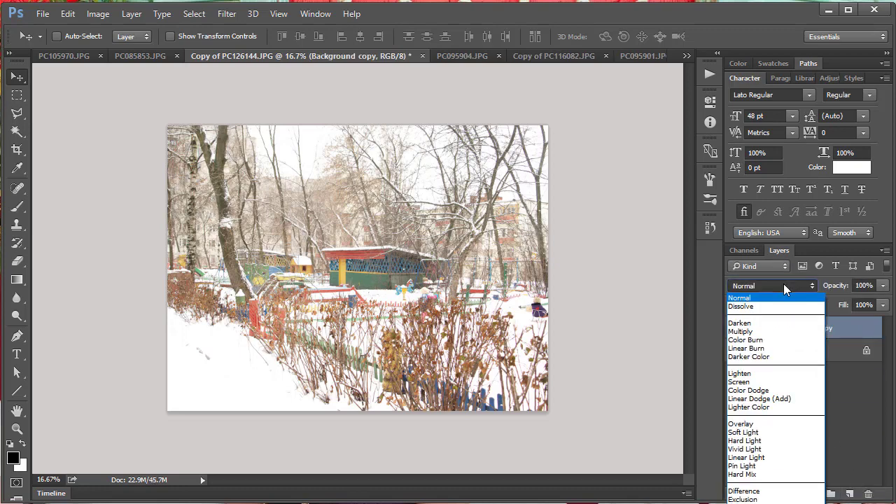
left_click(776, 330)
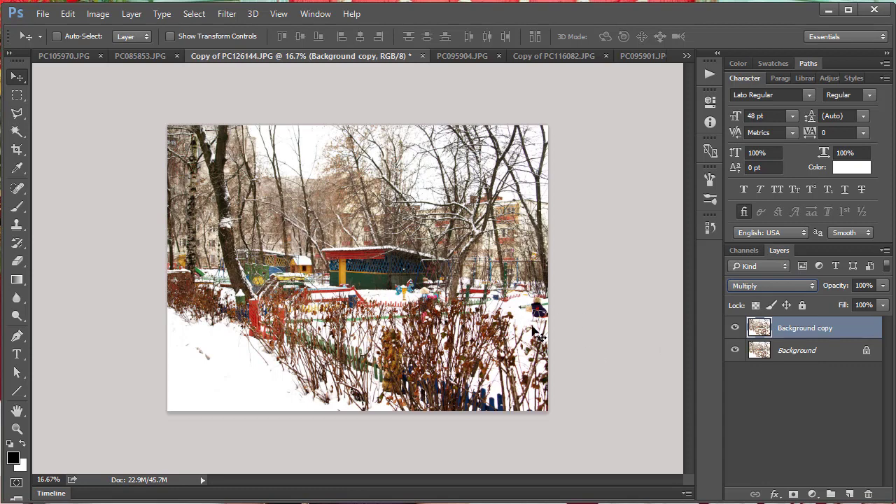
left_click(735, 328)
left_click(736, 327)
left_click(735, 328)
left_click(736, 327)
left_click(736, 328)
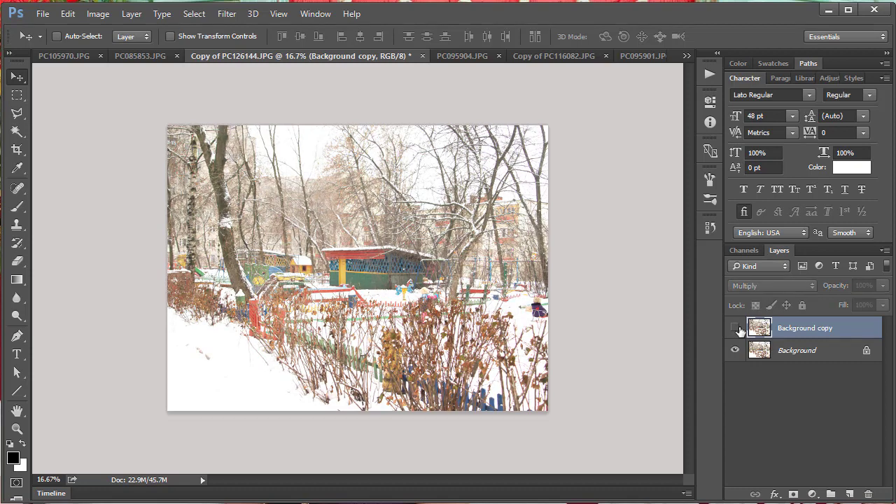
left_click(736, 328)
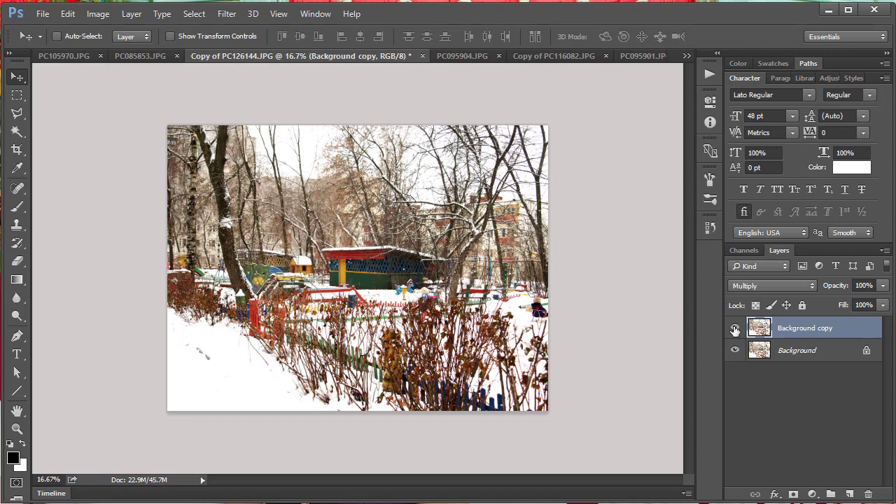
Lower the Multiply layer's opacity to 75%, then switch to the PC085853 airport photo.
left_click(884, 286)
left_click_drag(881, 305, 867, 305)
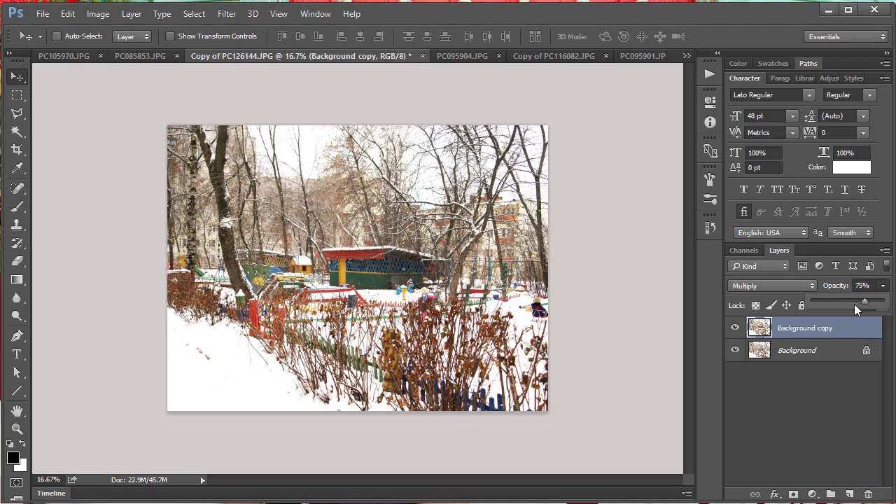
left_click(736, 327)
left_click(736, 328)
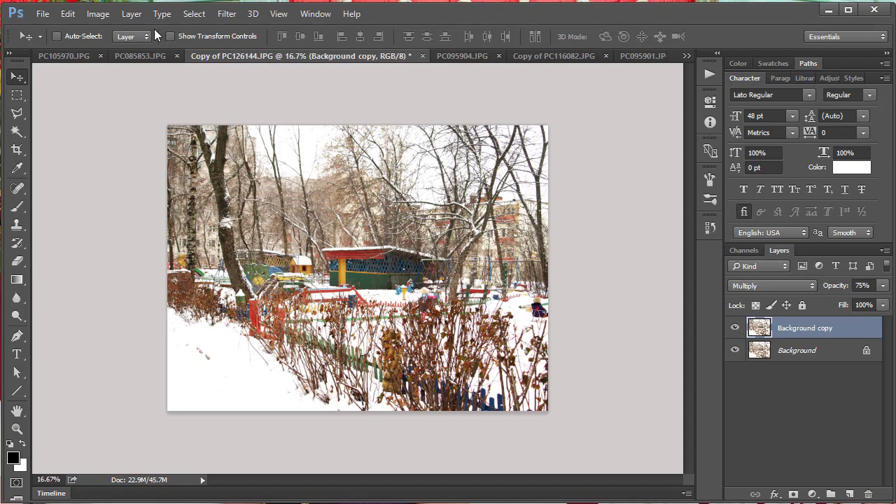
left_click(148, 55)
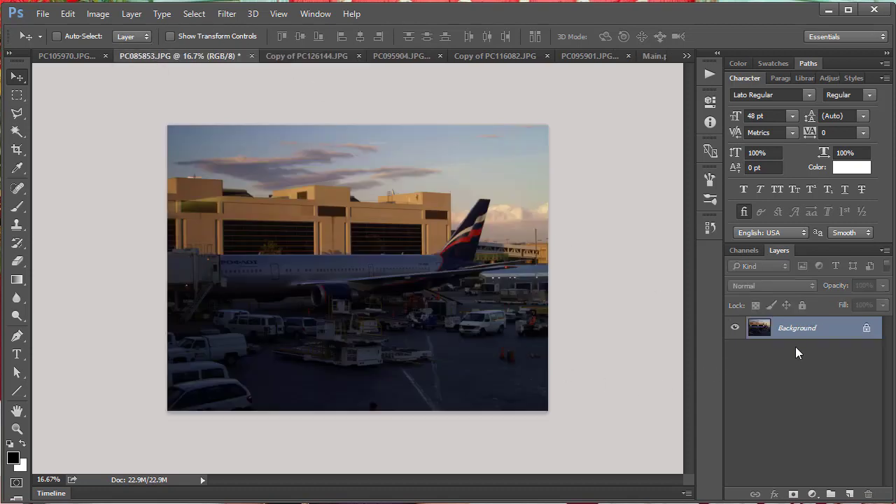
Duplicate the airport Background, test Overlay, Screen and Multiply, and settle on Overlay.
left_click_drag(811, 339, 851, 494)
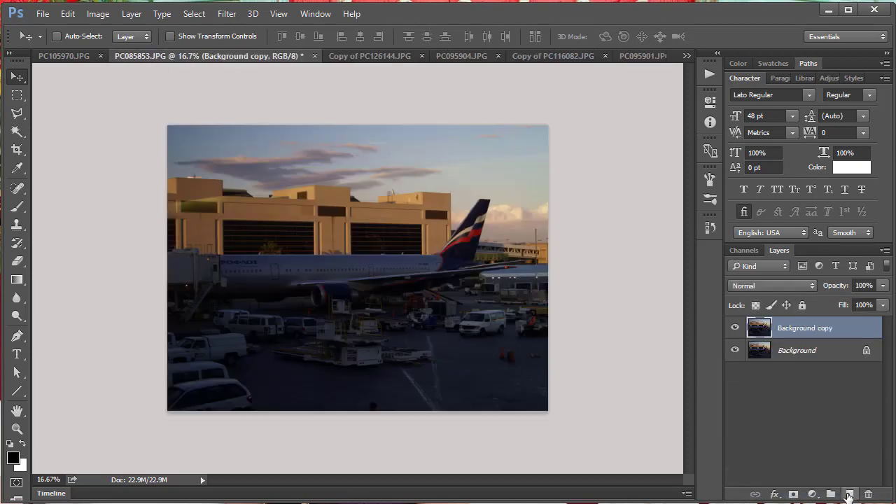
left_click(773, 286)
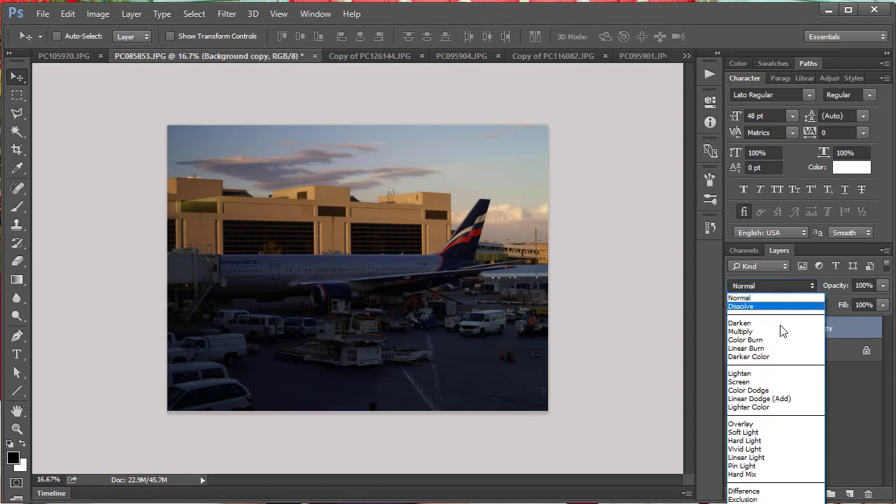
left_click(792, 424)
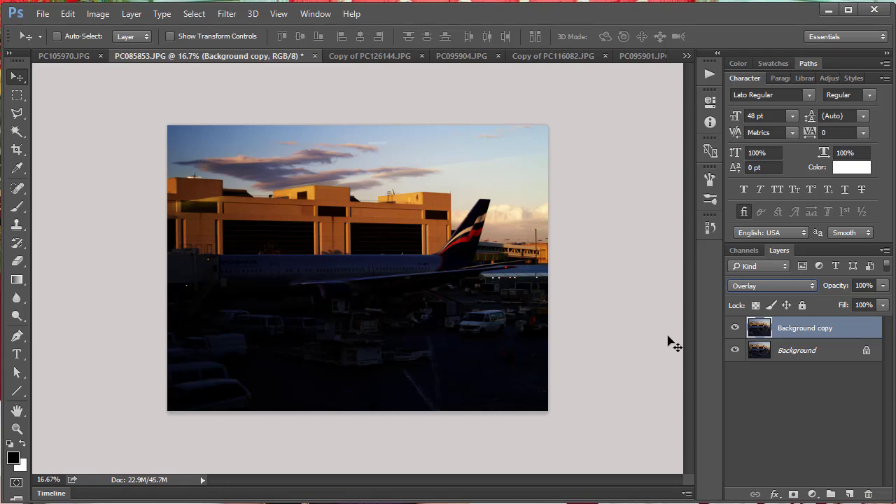
left_click(769, 286)
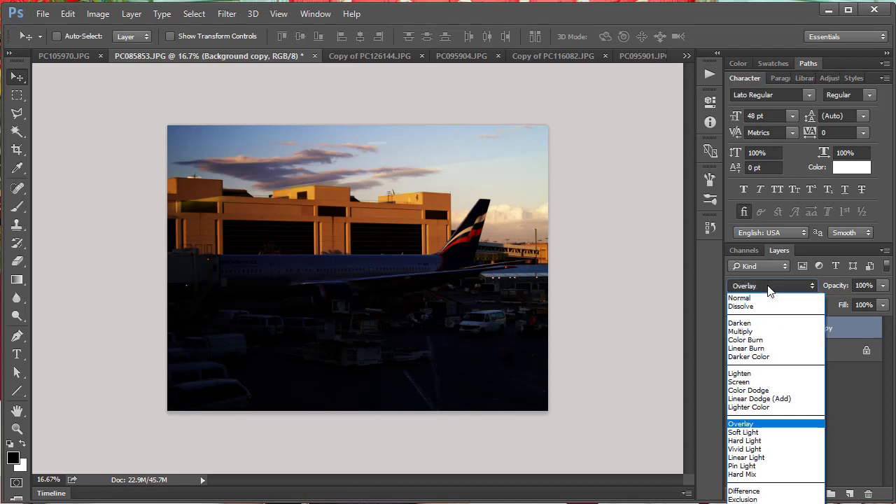
left_click(765, 382)
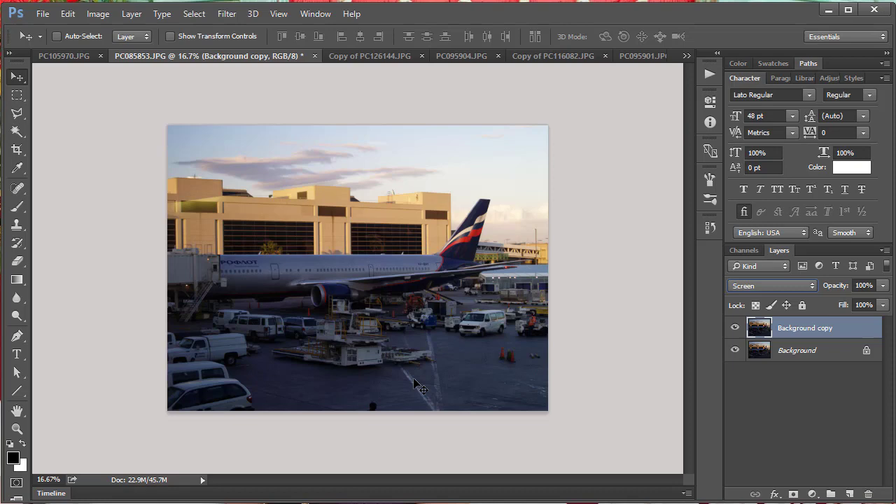
left_click(781, 285)
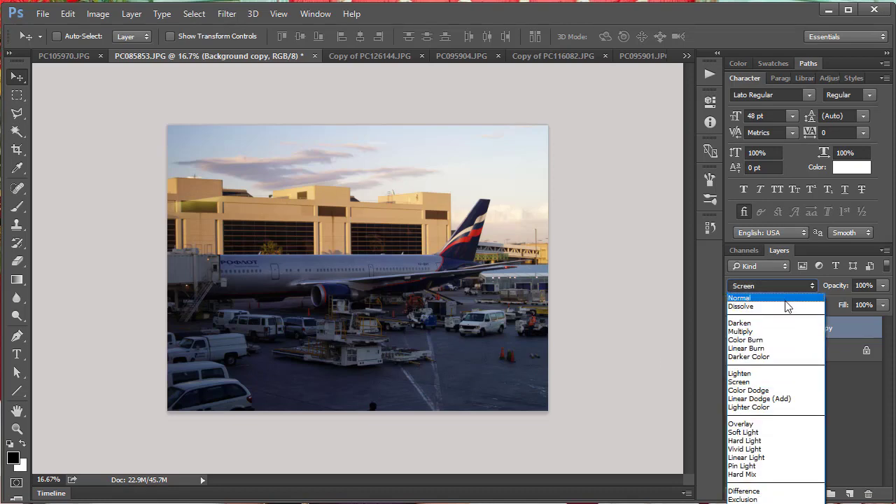
left_click(783, 332)
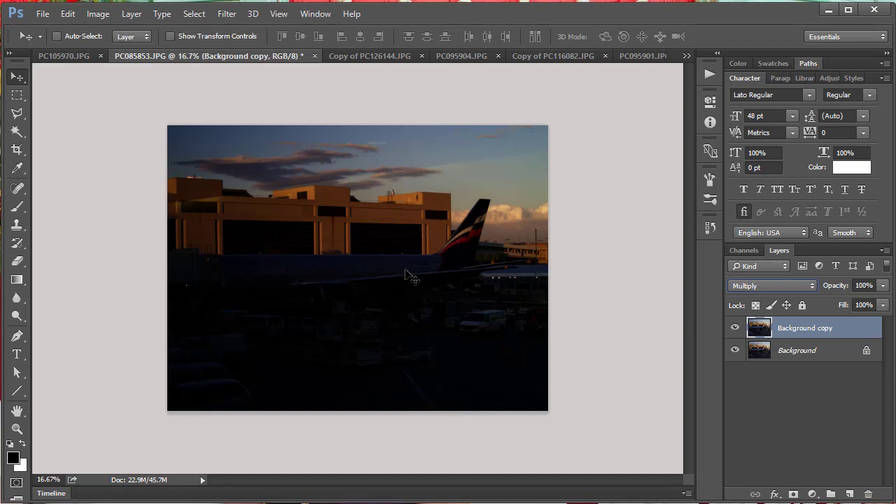
left_click(797, 287)
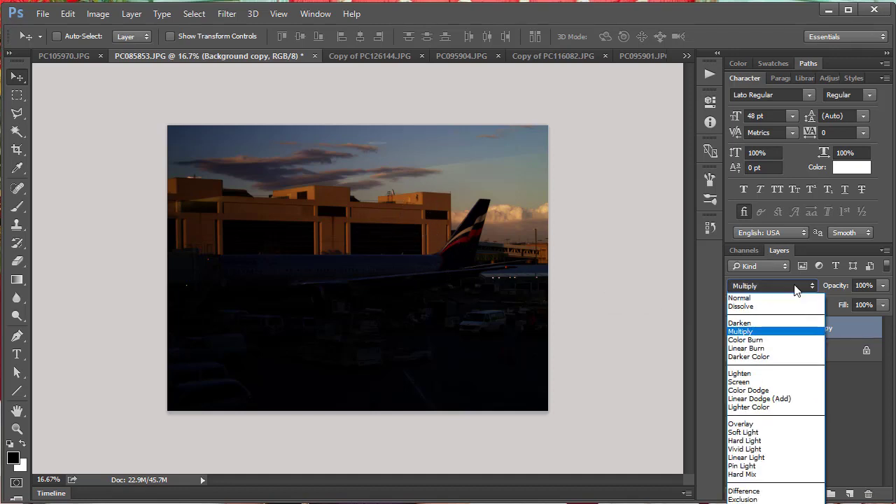
left_click(776, 424)
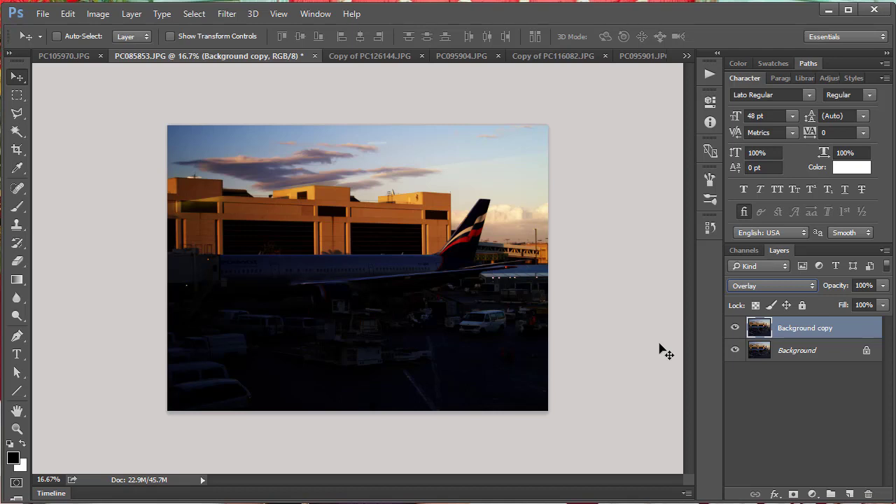
Go from the wing photo to Main.psd using the document overflow list.
left_click(648, 56)
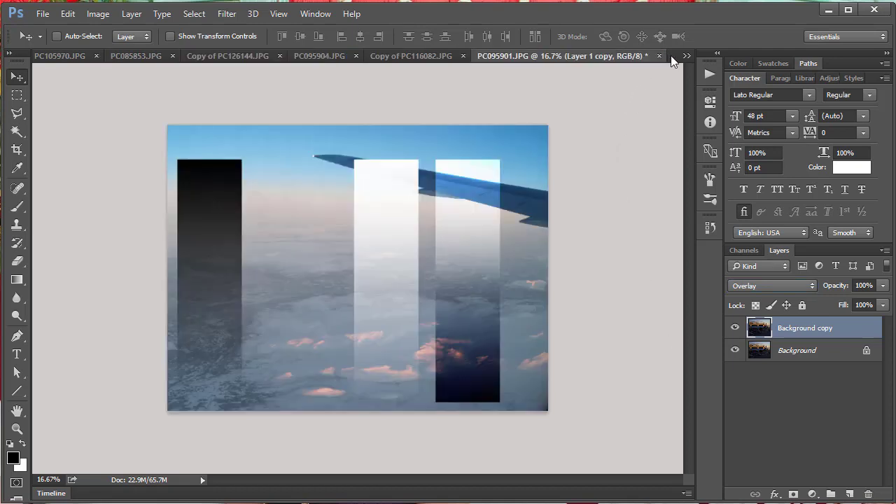
left_click(686, 56)
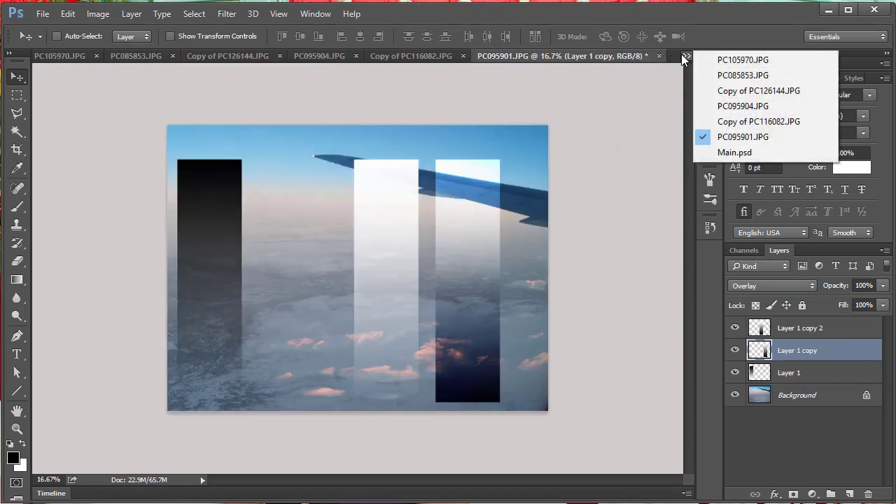
left_click(735, 152)
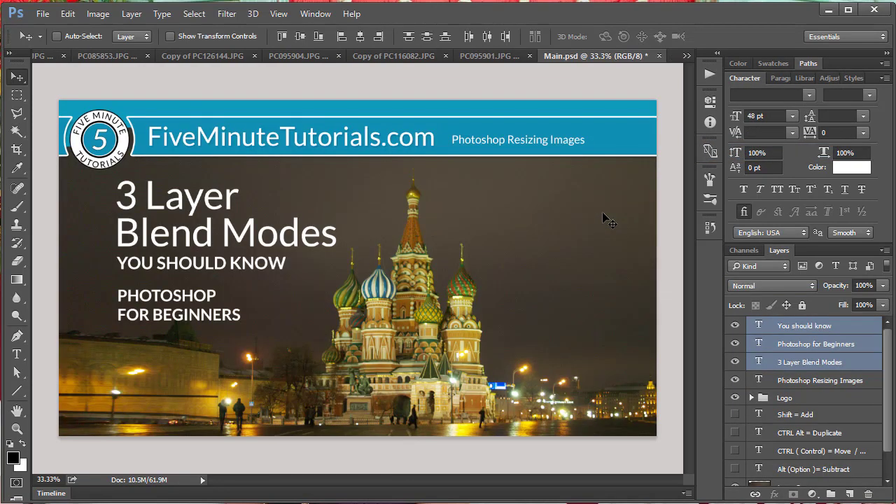